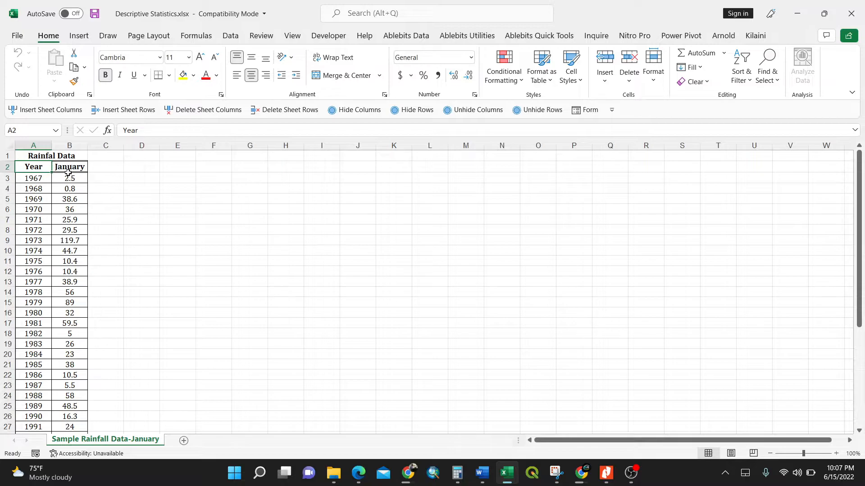
Step: Look over the yearly January rainfall data, check the two-item outline in the Word document, and return to the Excel workbook
left_click(73, 166)
scroll(52, 268, "down", 3)
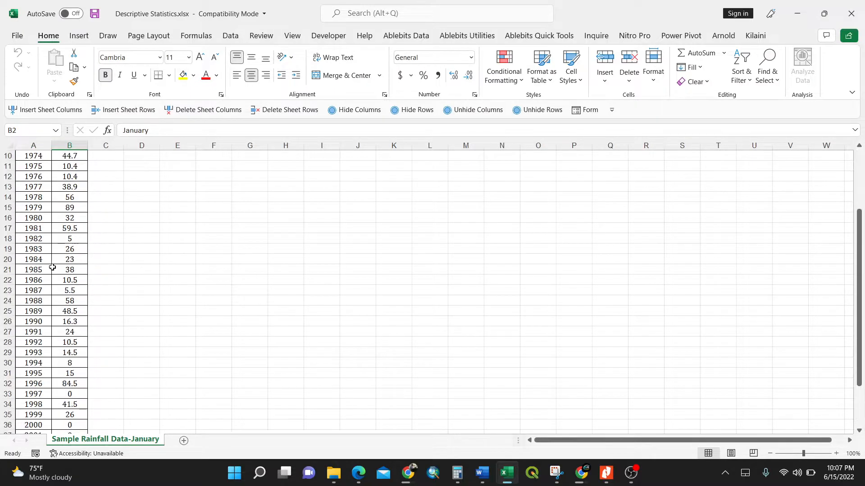
scroll(52, 267, "up", 3)
left_click(178, 199)
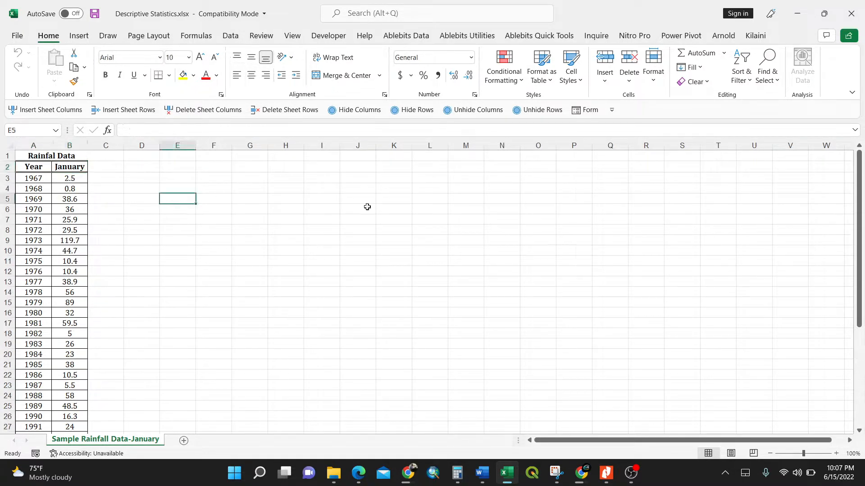
left_click(482, 473)
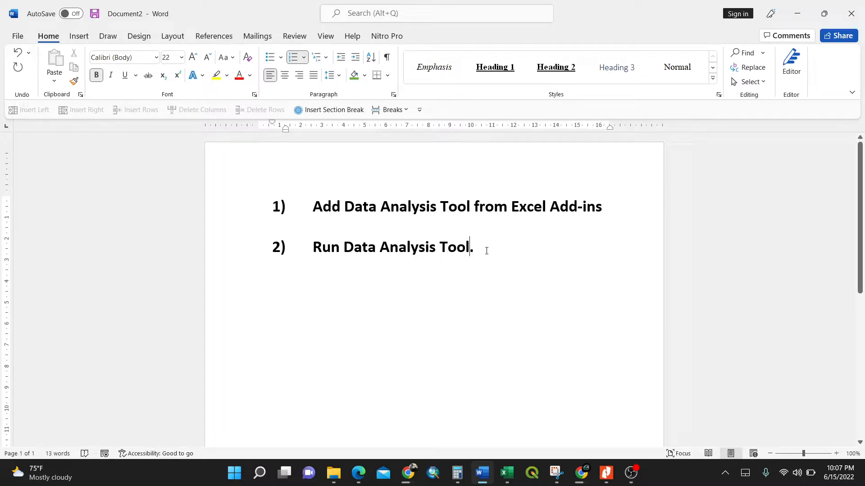
left_click(797, 15)
left_click(319, 293)
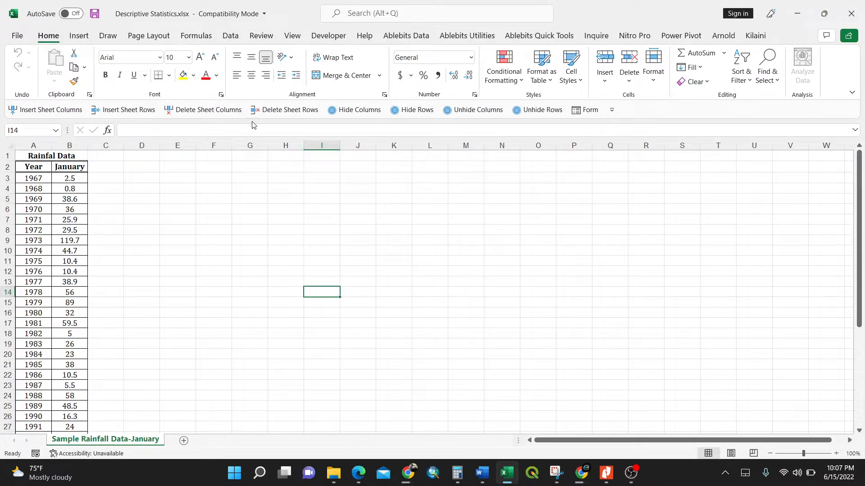
Step: Enable the Analysis ToolPak from the Excel Add-ins in the program options
left_click(231, 37)
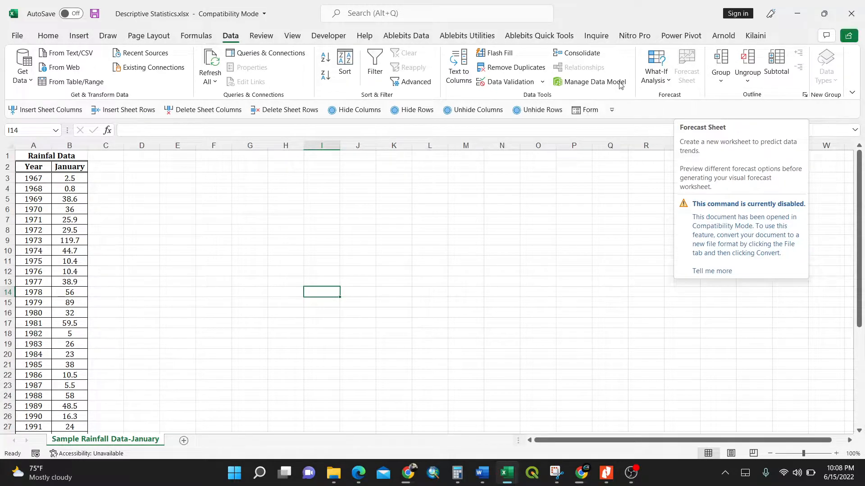
left_click(18, 38)
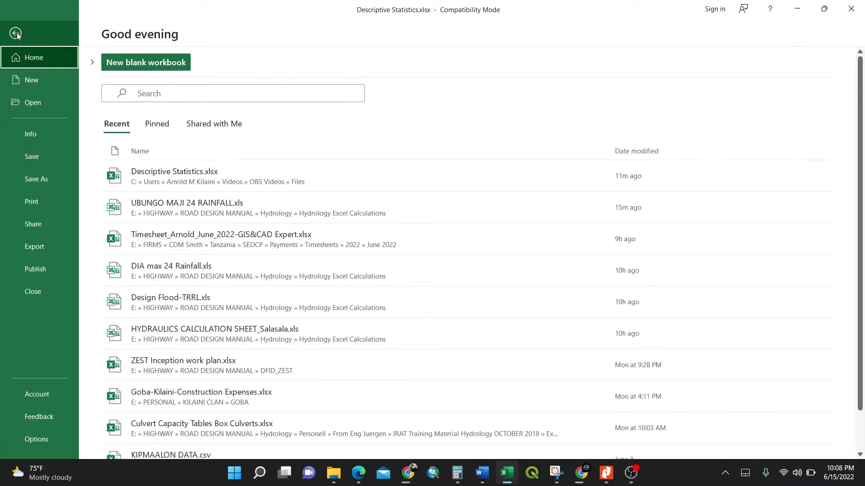
left_click(36, 439)
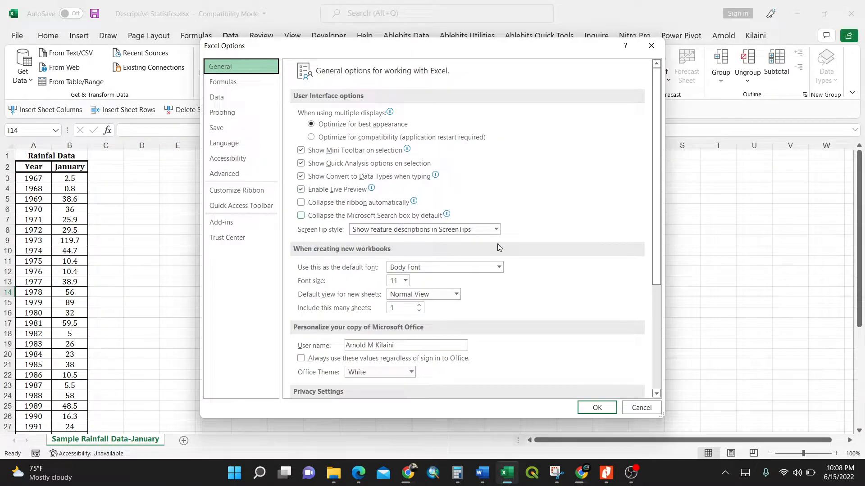
left_click(239, 225)
scroll(518, 246, "down", 3)
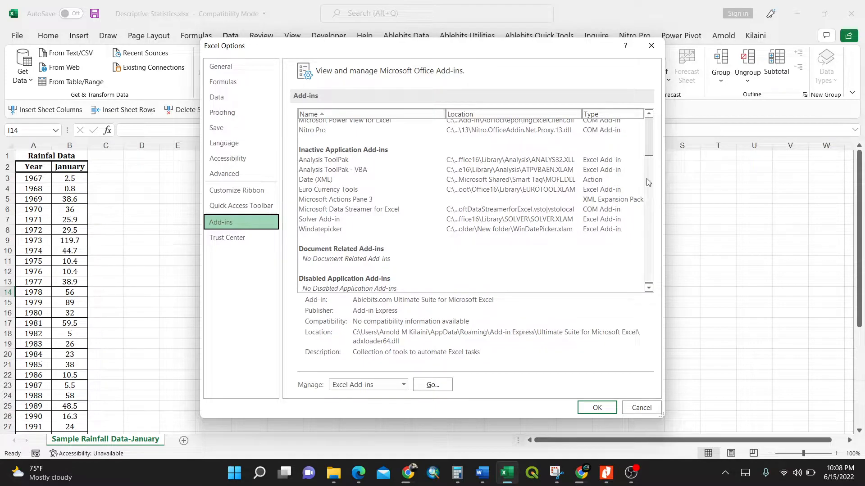
left_click(403, 385)
left_click(360, 396)
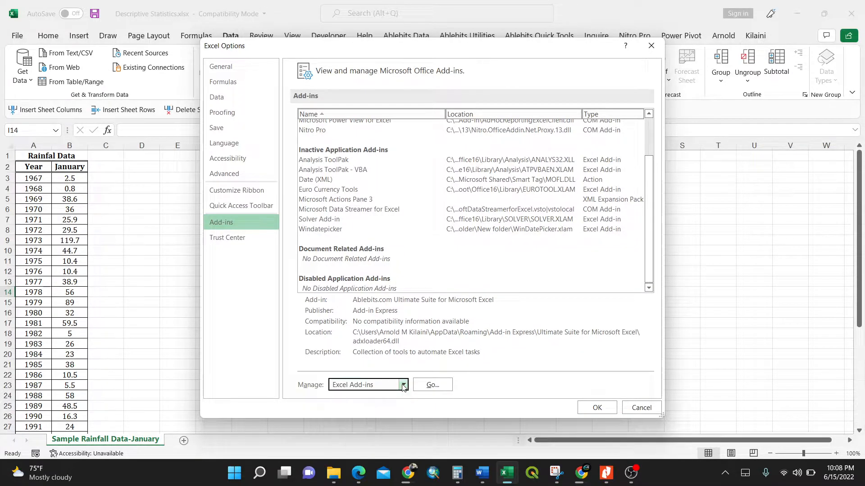
left_click(432, 385)
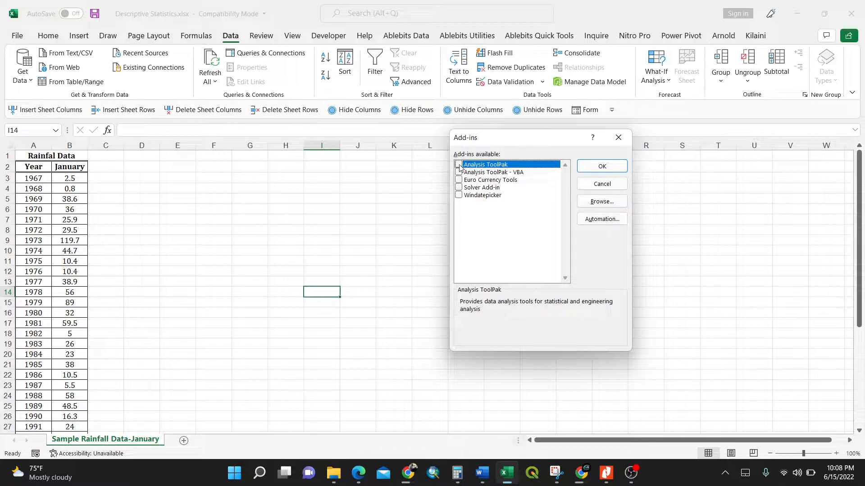
left_click(602, 166)
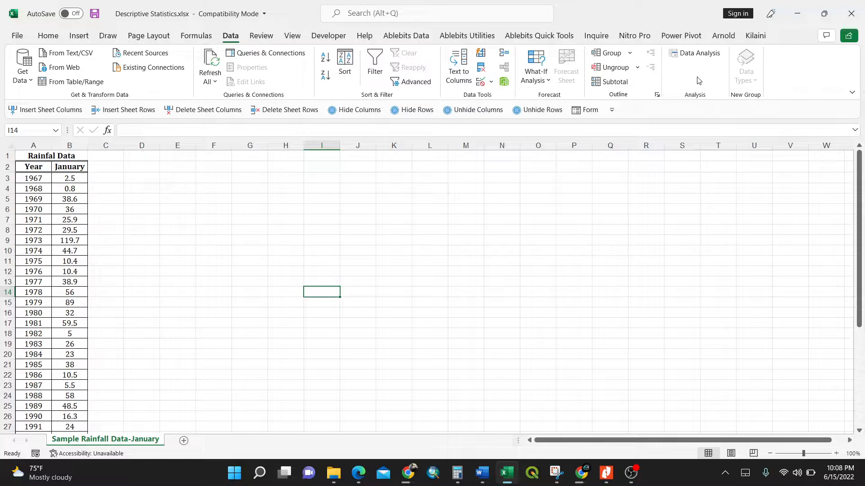
Step: Start the Descriptive Statistics analysis tool and set its input range to $A$2:$B$41, including the Year and January headers
left_click(696, 53)
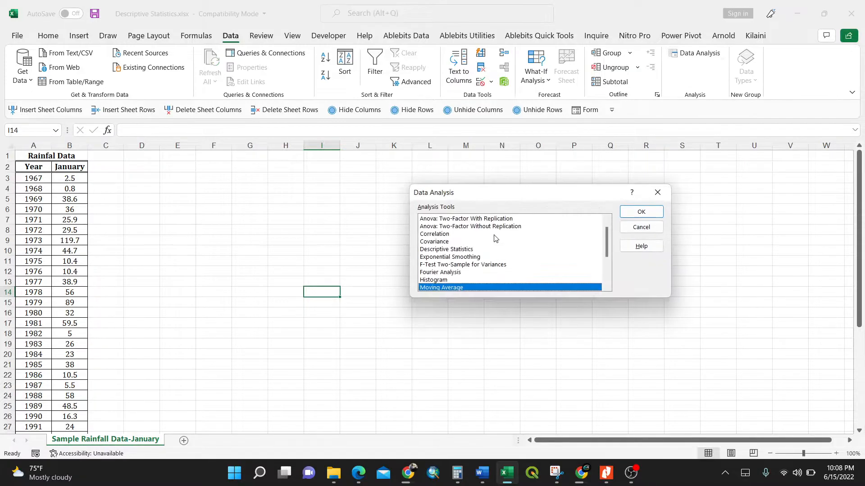
left_click(433, 249)
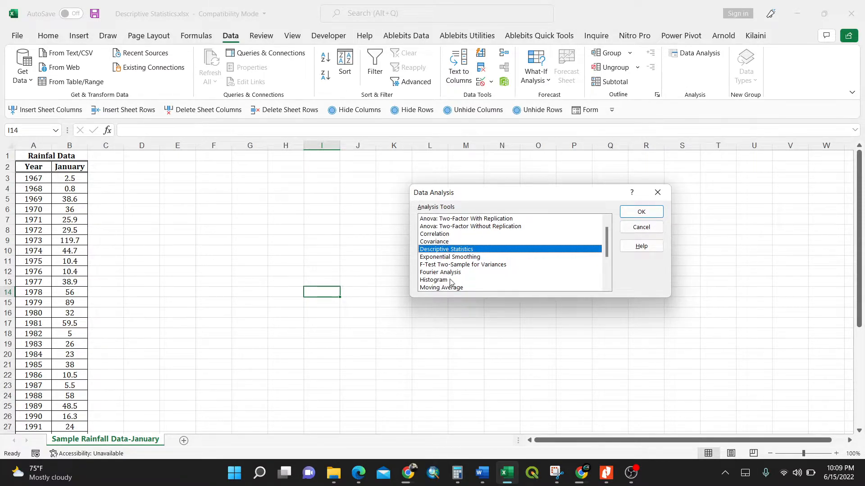
mouse_move(606, 242)
left_mouse_down()
mouse_move(606, 266)
mouse_move(610, 240)
left_mouse_up()
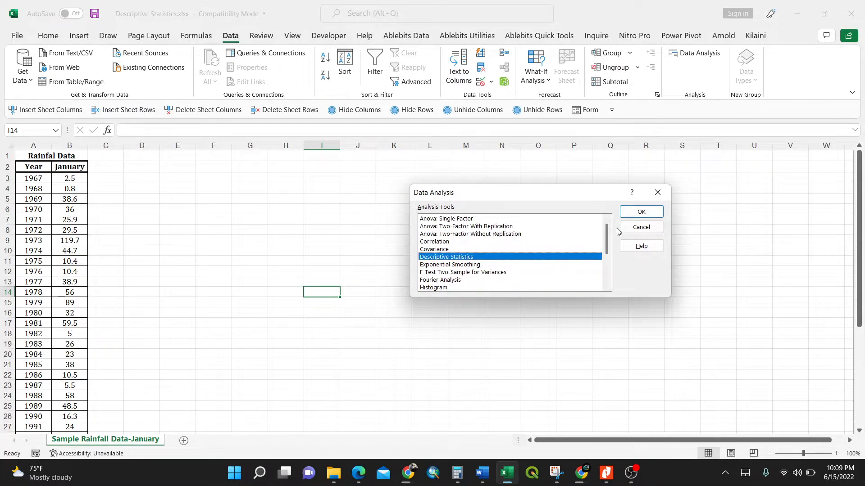
left_click(636, 212)
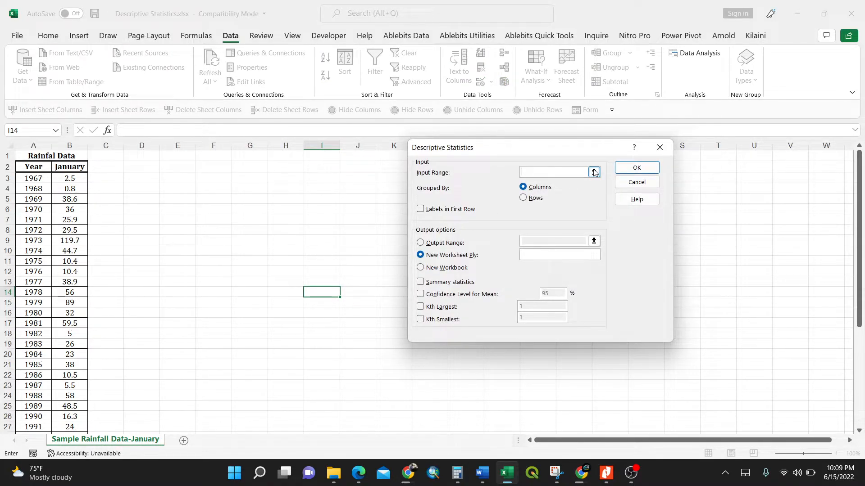
left_click(594, 173)
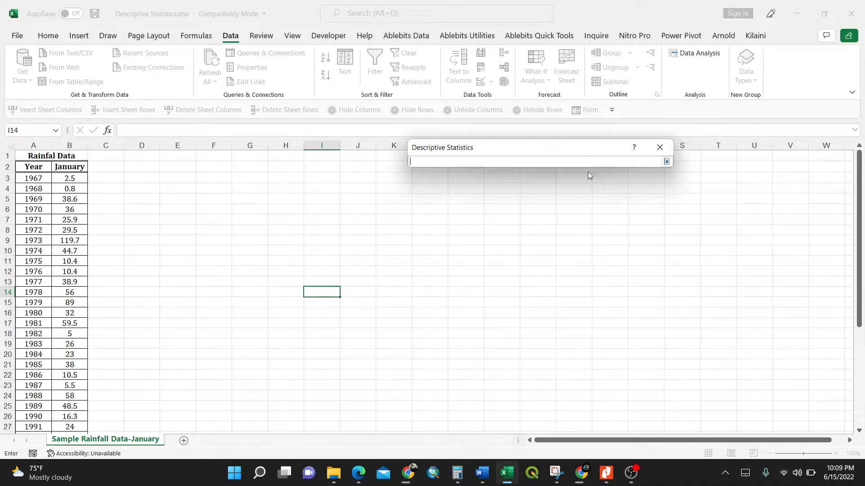
left_click_drag(31, 166, 65, 168)
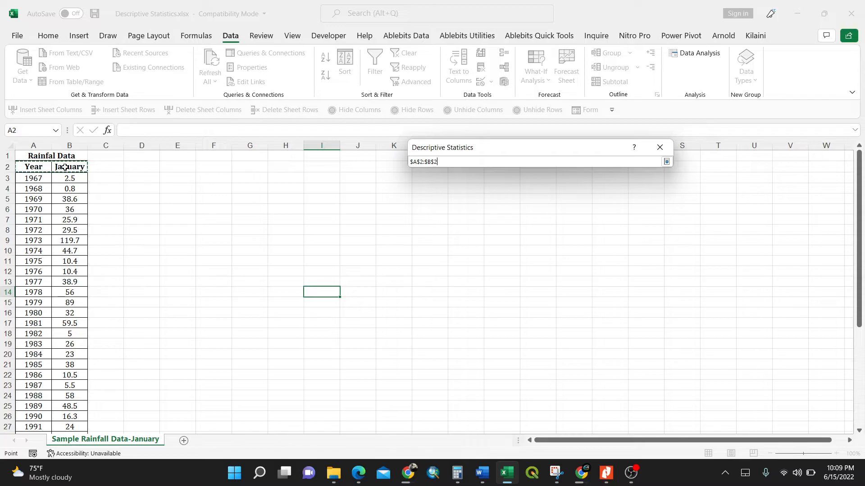
key("ctrl+shift+Down")
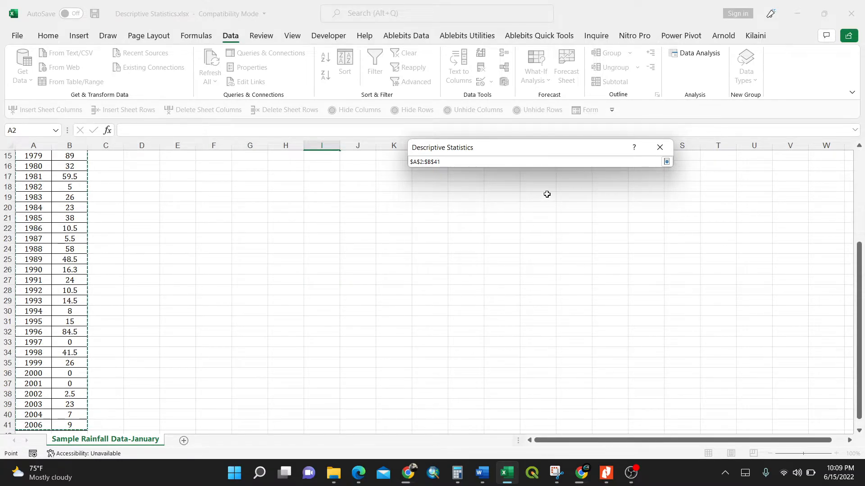
left_click(667, 163)
scroll(39, 189, "up", 5)
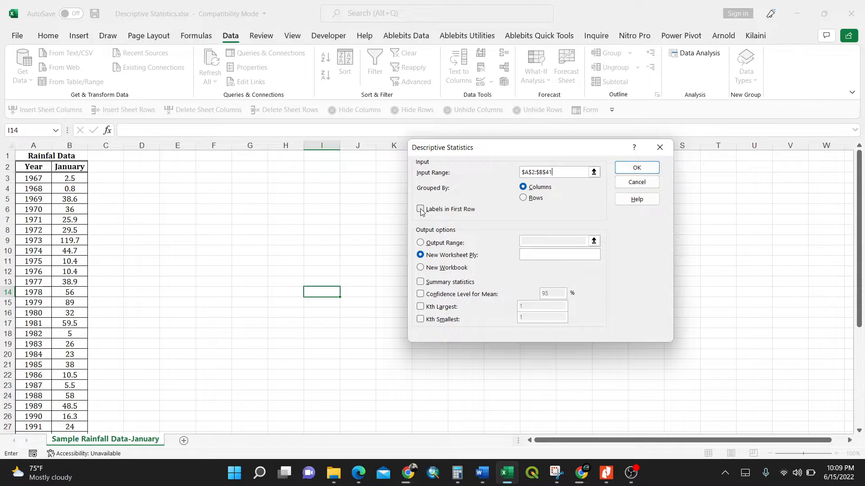
Step: Turn on Labels in First Row and Summary statistics, and generate the descriptive statistics on a new worksheet
left_click(420, 210)
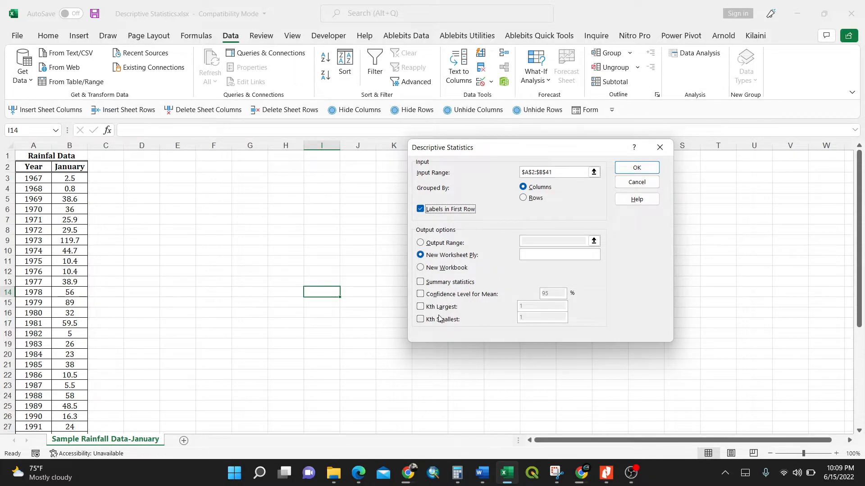
left_click(420, 283)
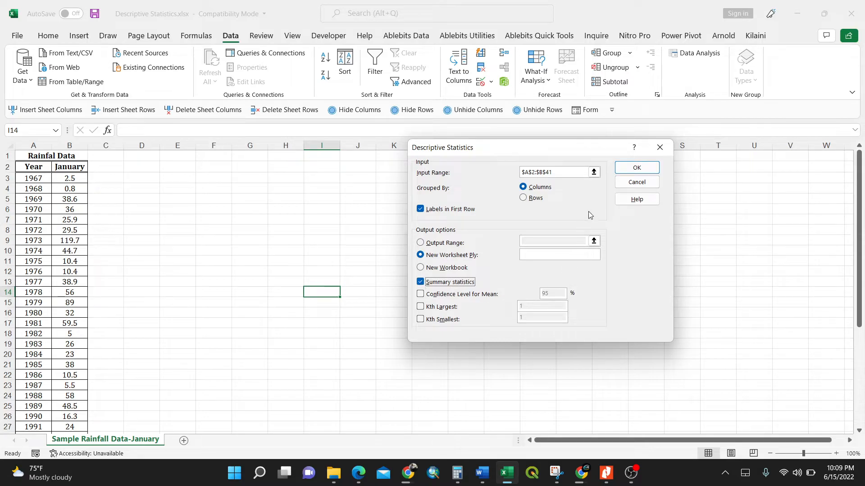
left_click_drag(494, 153, 369, 176)
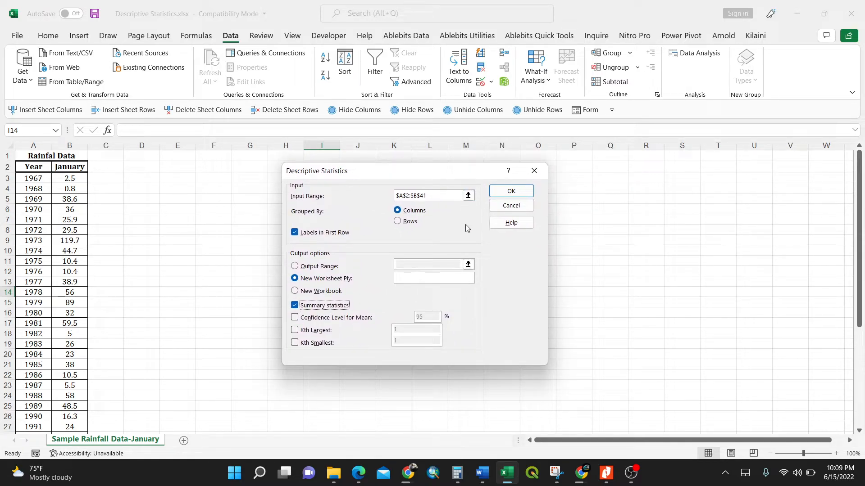
left_click(511, 191)
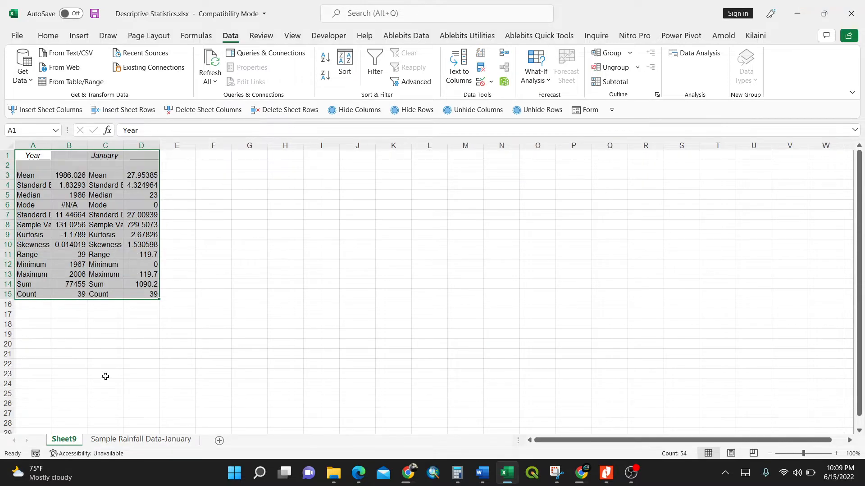
Step: Autofit columns A and C of the statistics output so the full labels fit
double_click(51, 145)
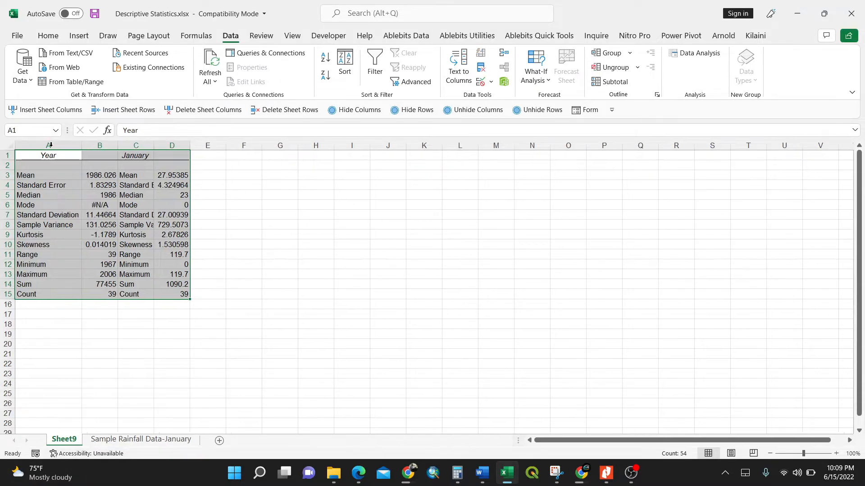
double_click(154, 145)
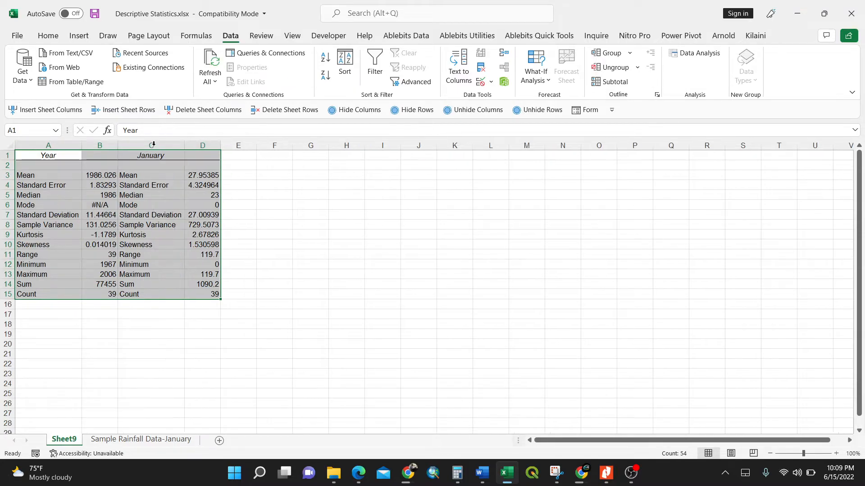
left_click(55, 177)
Step: Examine the Year and January statistics, including the mean, standard deviation, mode, sum and count
left_click(97, 174)
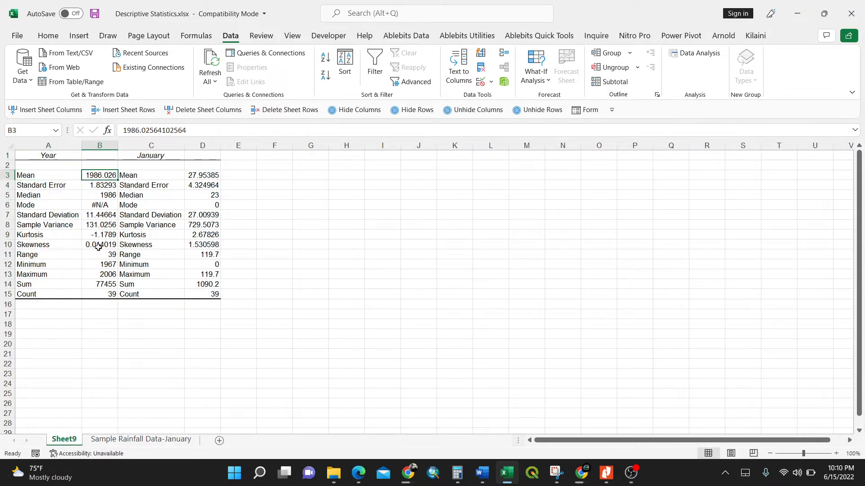
left_click(104, 215)
left_click(102, 286)
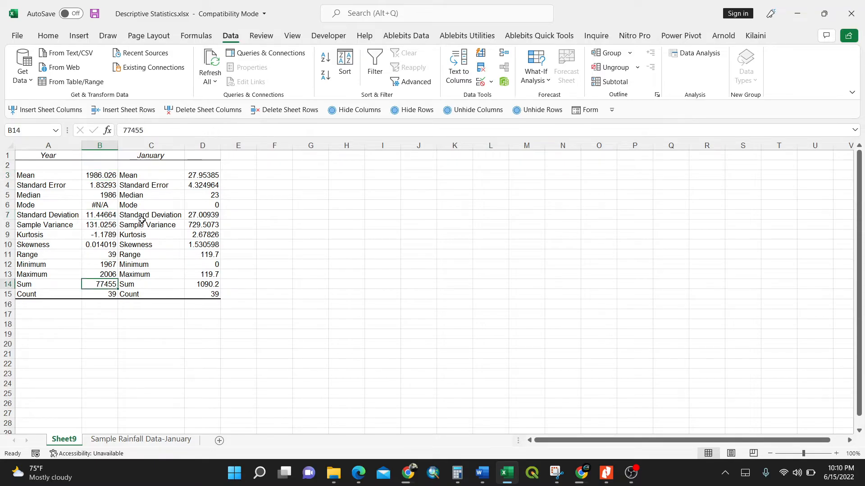
left_click(204, 174)
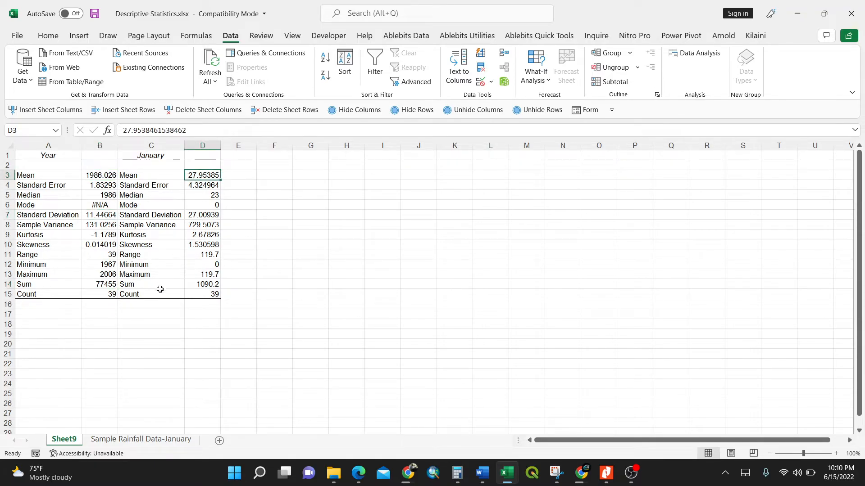
left_click(202, 294)
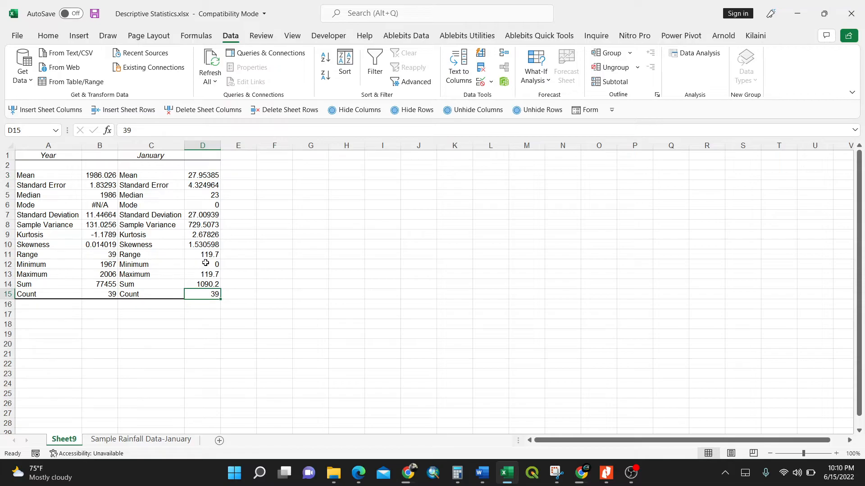
left_click(204, 205)
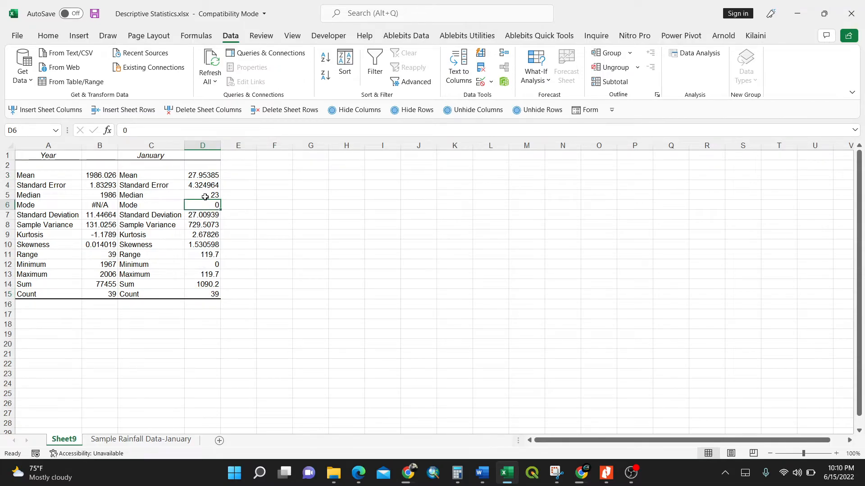
Step: Total the January rainfall values in B42 of the Sample Rainfall Data-January sheet with =SUM(B3:B41)
left_click(117, 440)
scroll(113, 384, "down", 7)
left_click(77, 365)
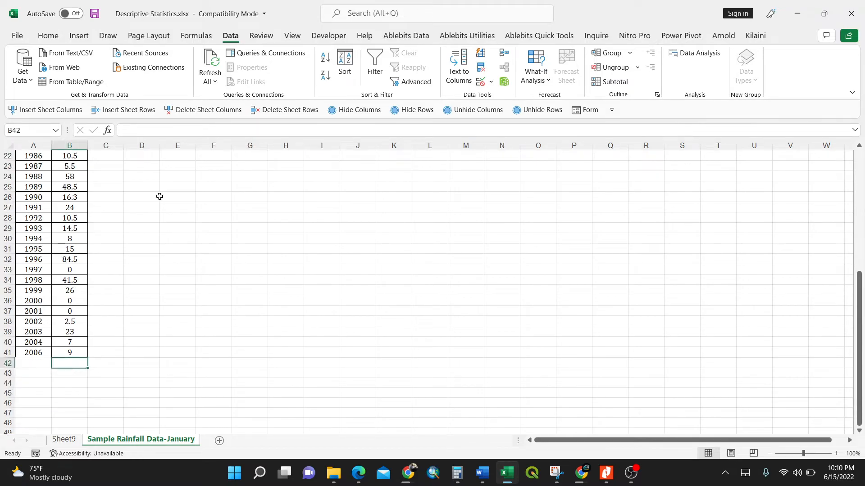
left_click(48, 36)
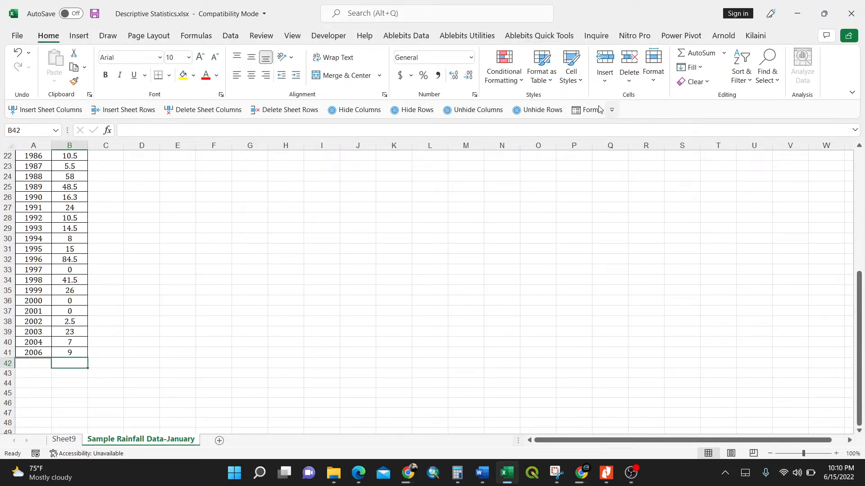
left_click(724, 54)
left_click(710, 71)
scroll(90, 216, "up", 7)
scroll(89, 207, "up", 1)
scroll(108, 215, "down", 1)
left_click(94, 130)
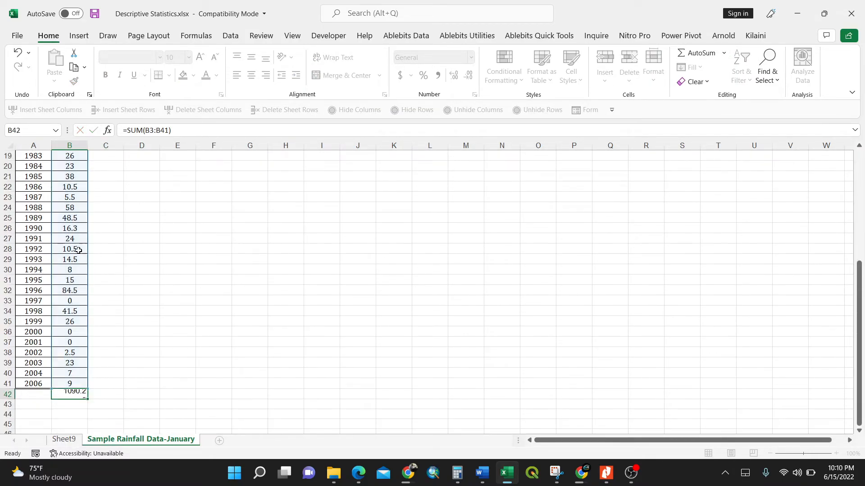
Step: Go back to the statistics worksheet and check the January Sum against the manual total
left_click(64, 440)
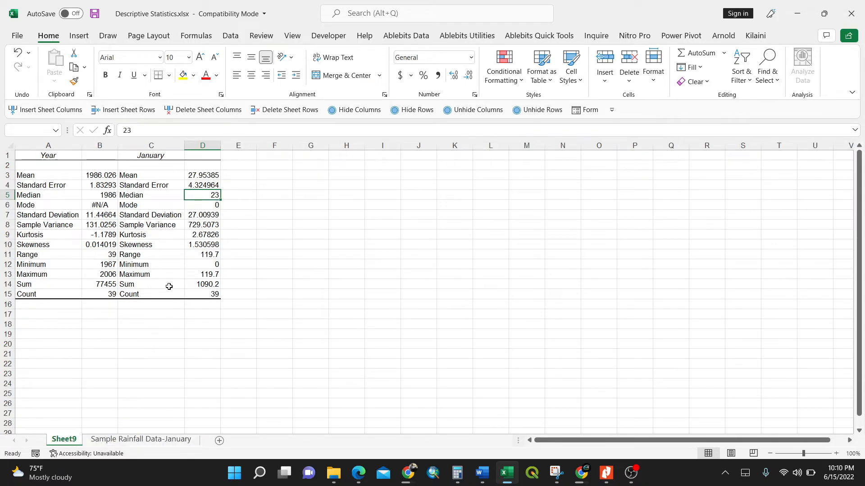
left_click(211, 285)
left_click(448, 249)
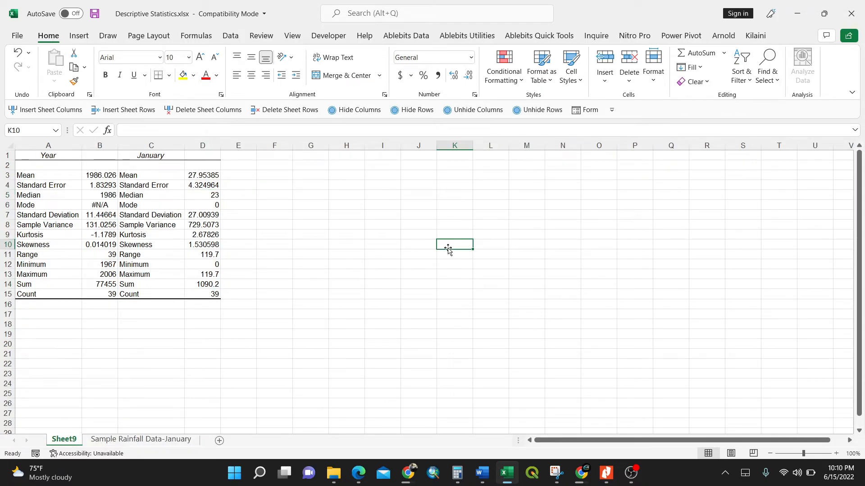
left_click(529, 323)
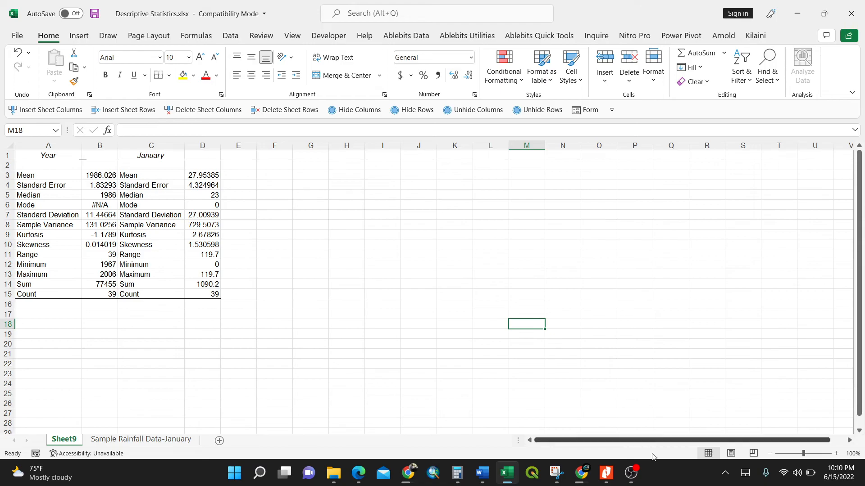
left_click(660, 483)
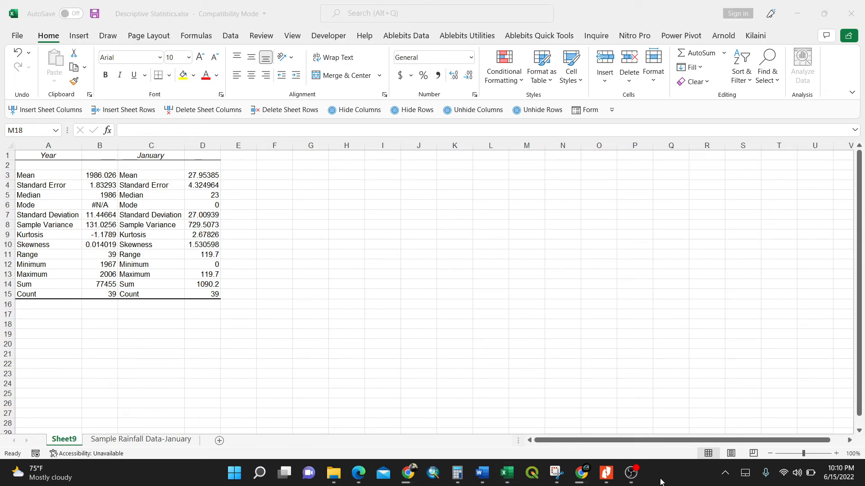